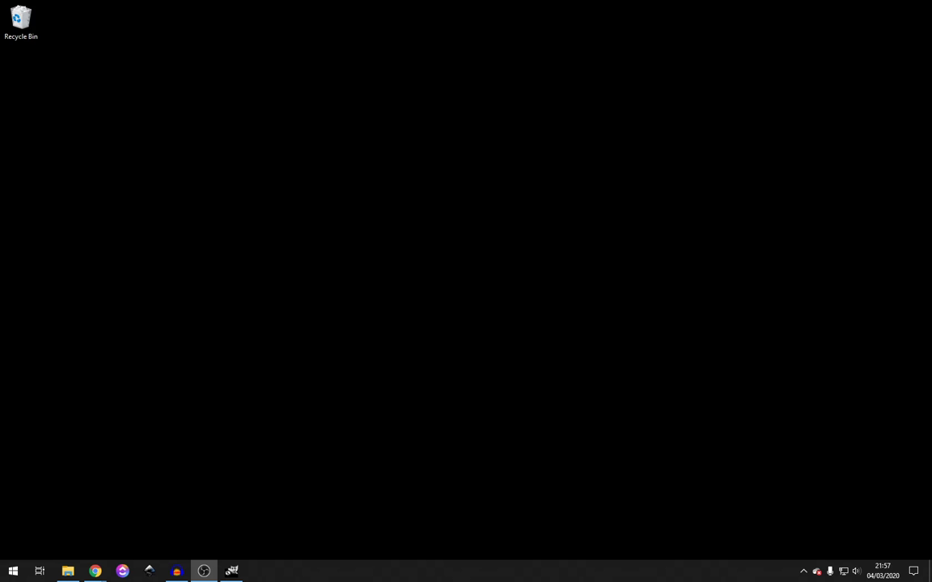
- Switch to the GIMP window showing the Basic Card.jpeg business card
click(231, 571)
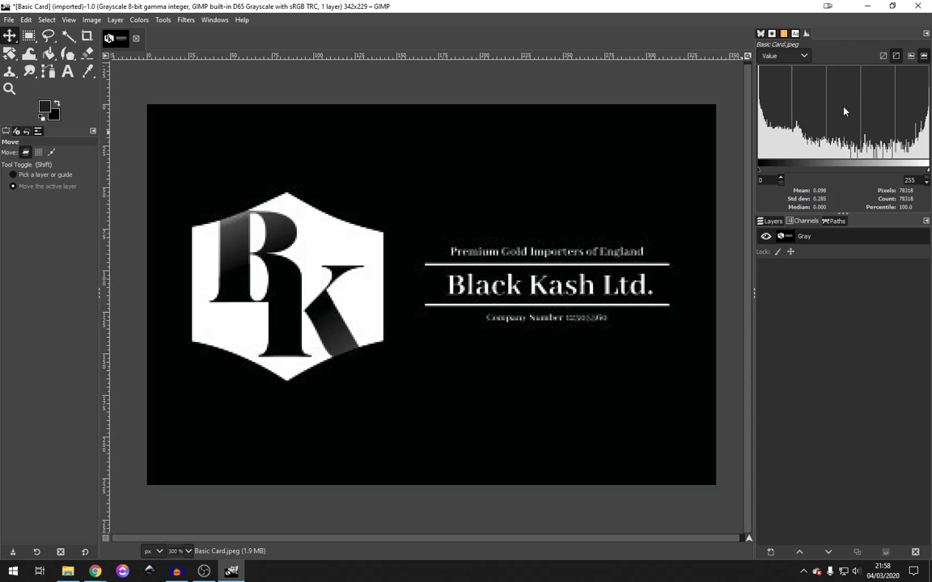
click(139, 20)
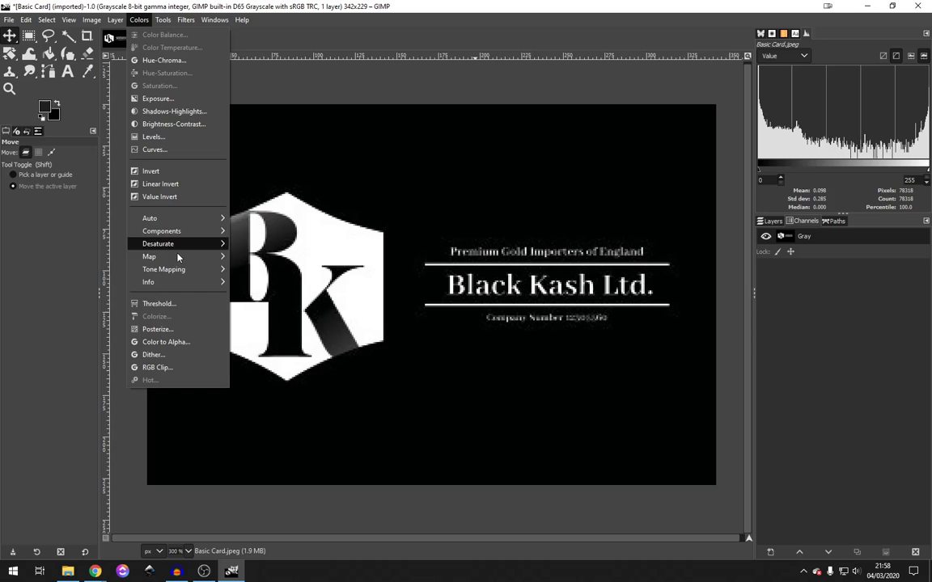
mouse_move(183, 283)
click(270, 286)
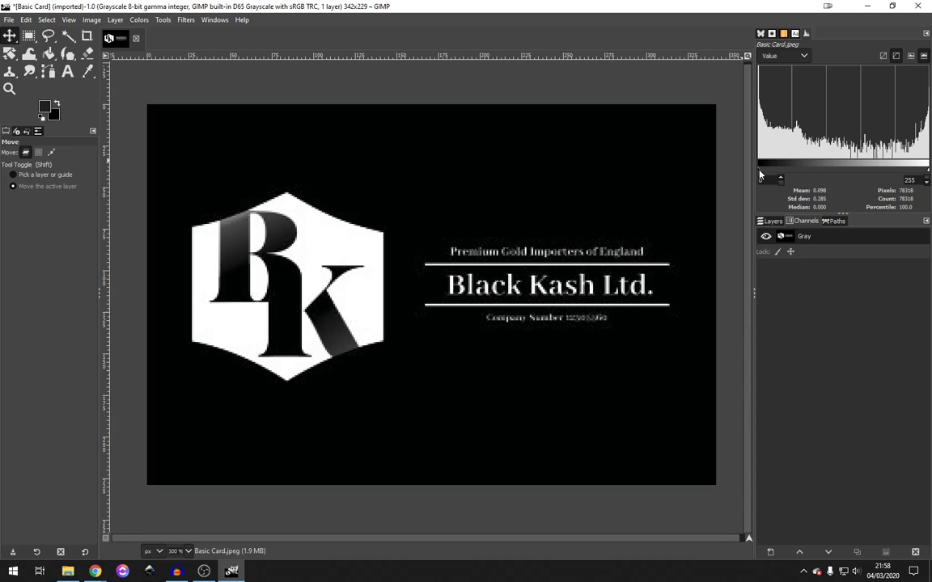
- Narrow the histogram range to 253–255 so it reports a 7.4 percentile of near-white pixels
drag(760, 174, 681, 155)
drag(759, 169, 928, 168)
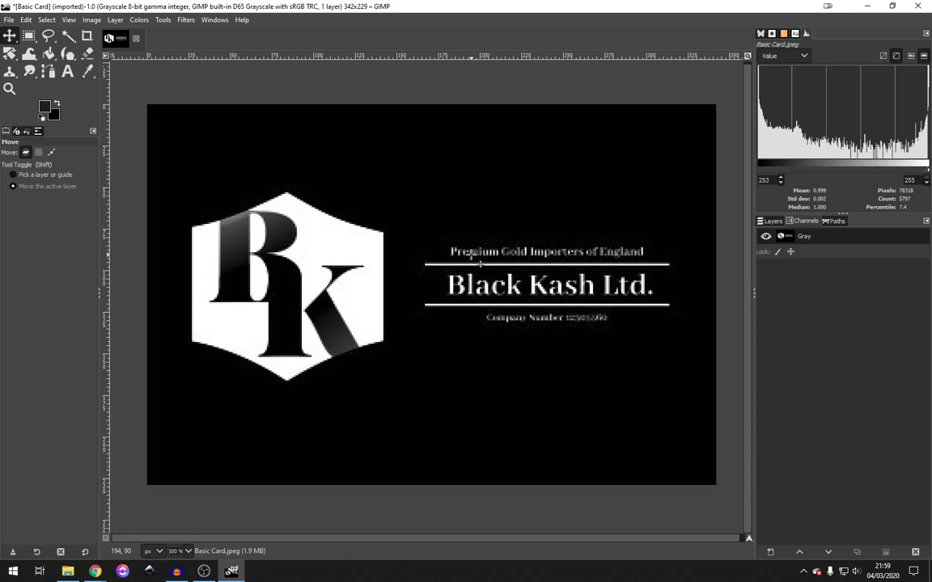
scroll(479, 253, up, 9)
key(ctrl)
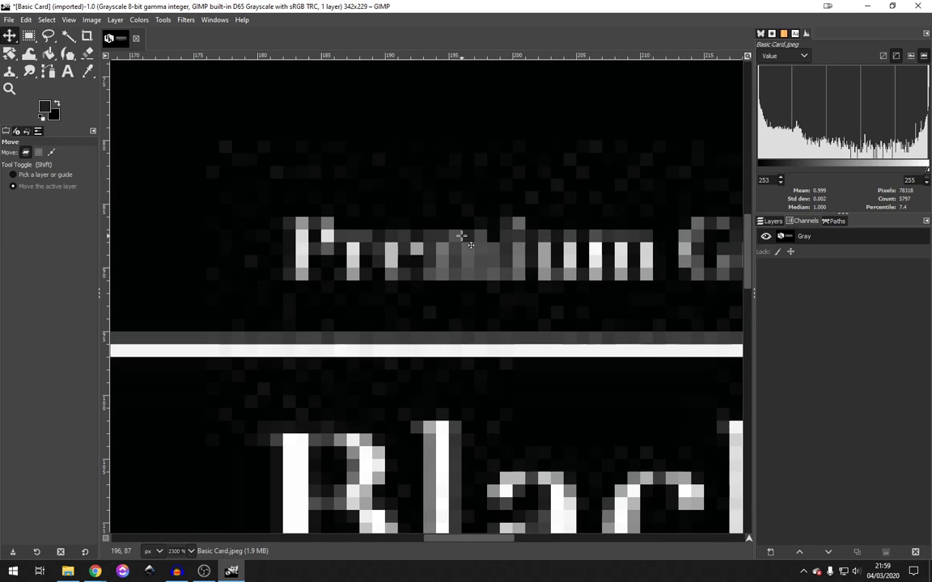
scroll(480, 253, down, 6)
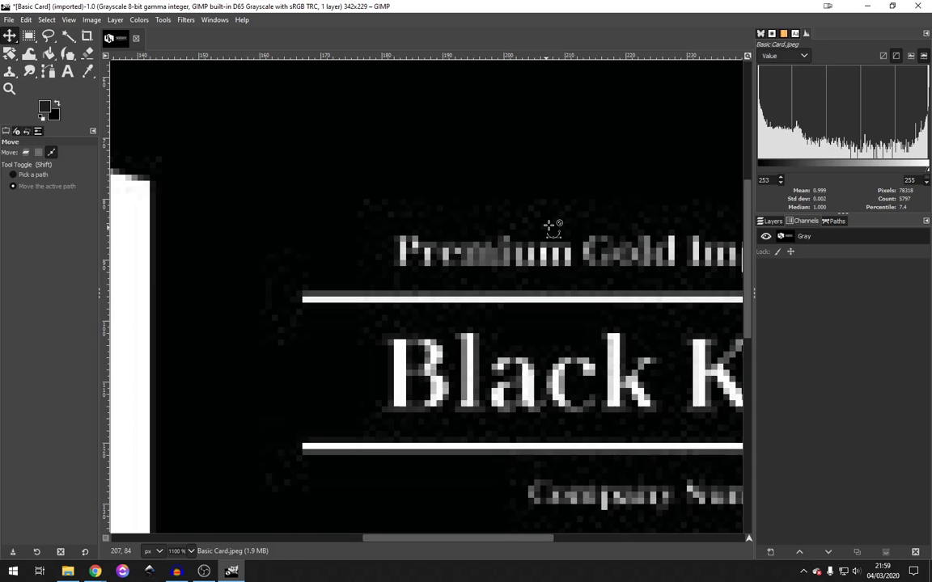
key(ctrl)
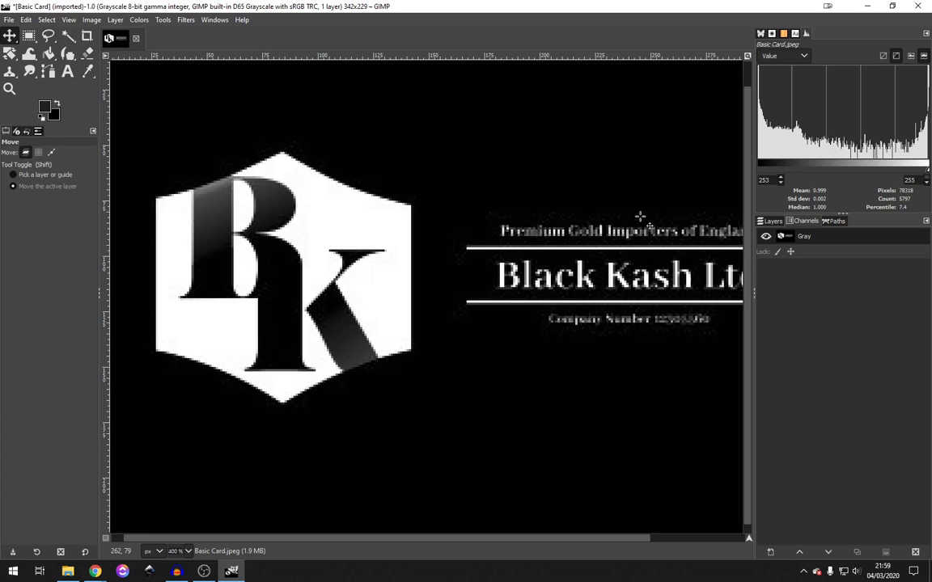
ctrl+scroll(350, 340, up, 2)
scroll(350, 340, up, 1)
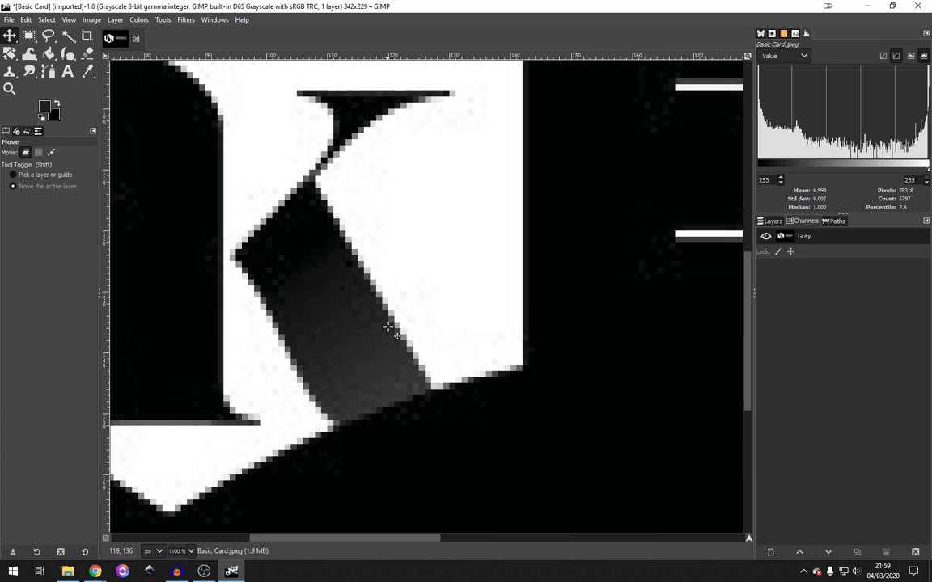
ctrl+scroll(347, 343, down, 1)
ctrl+scroll(389, 333, down, 3)
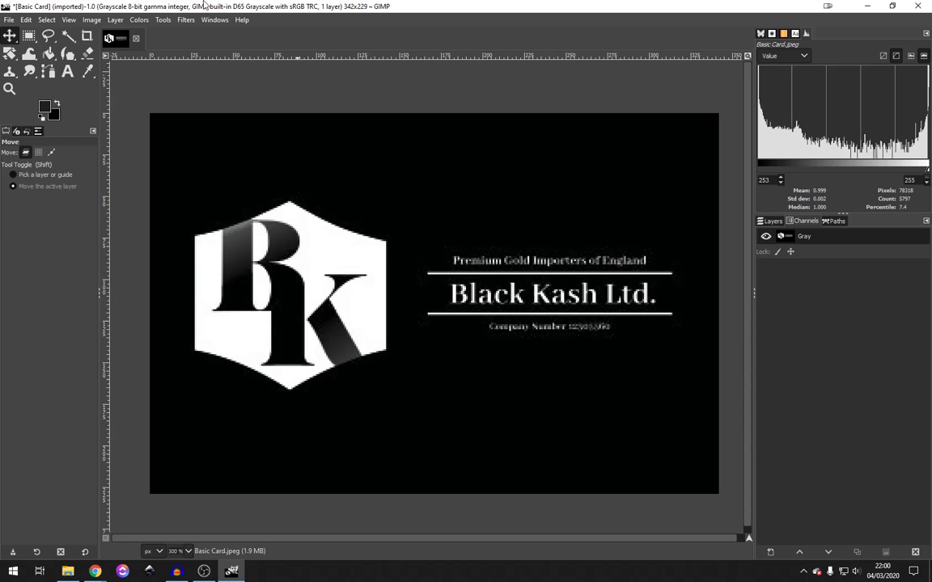
- Fuzzy Select the black background, then try the white hexagon logo and letters B and l
click(68, 35)
click(404, 151)
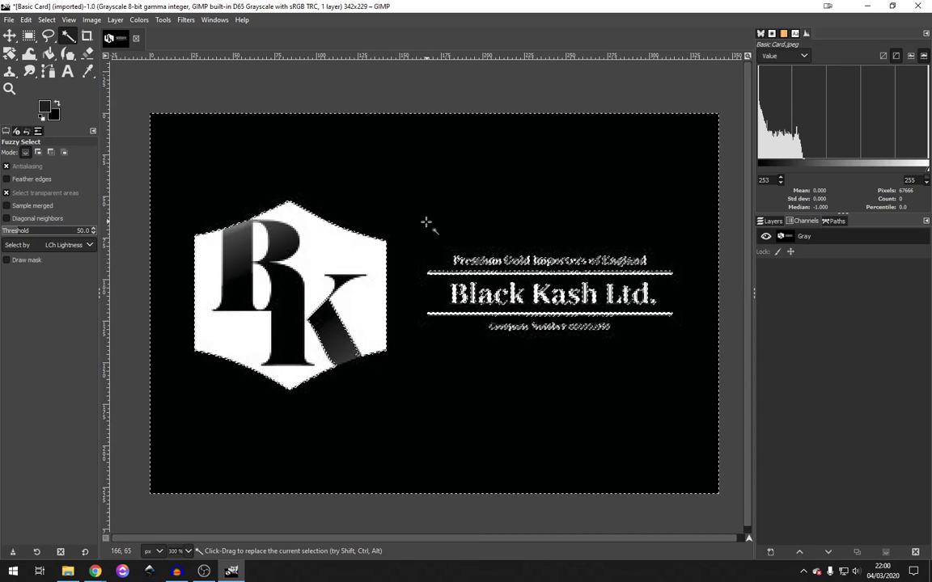
click(372, 256)
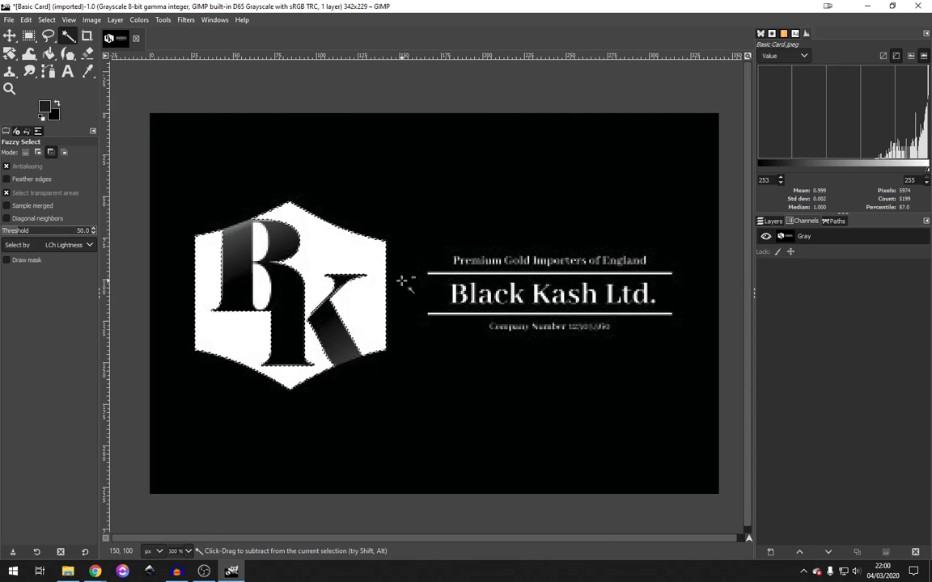
ctrl+scroll(408, 278, up, 3)
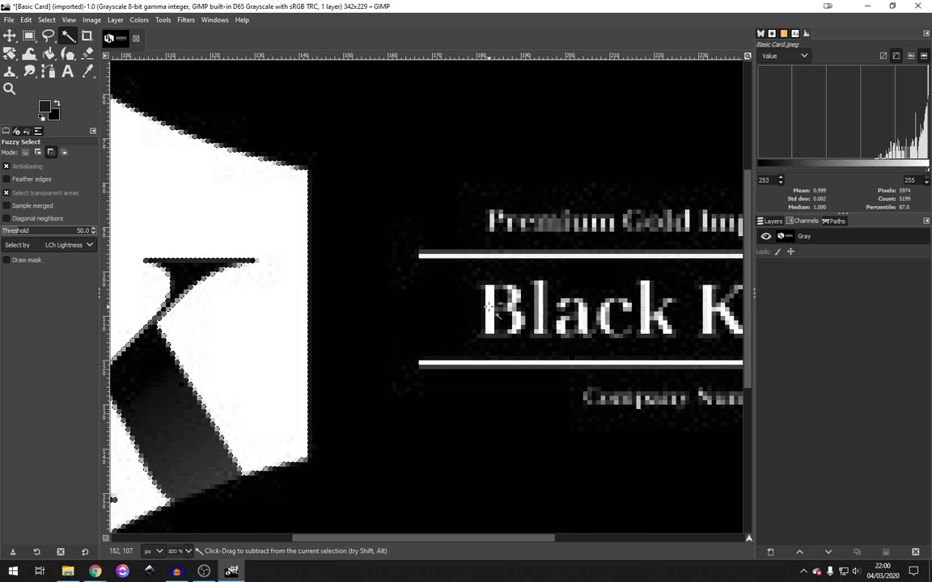
shift+click(493, 303)
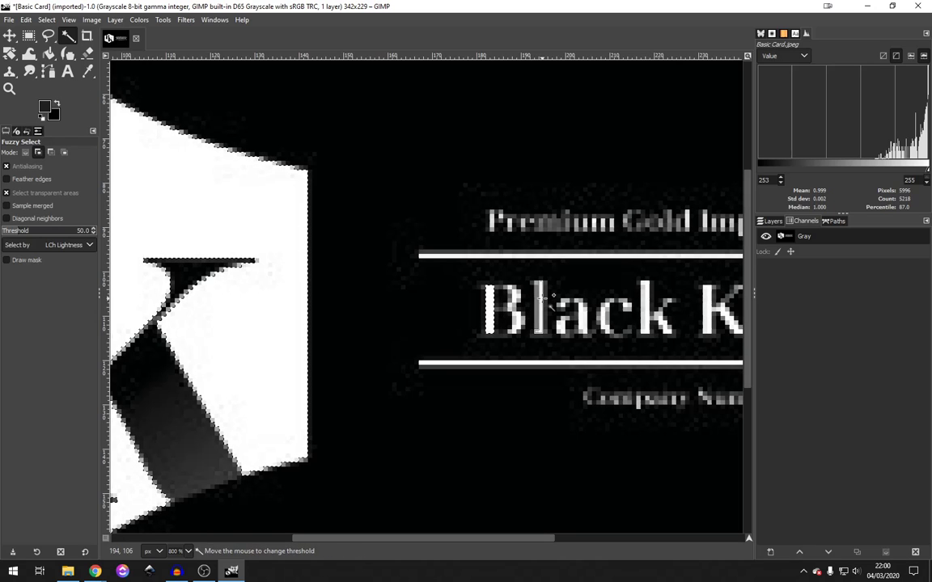
shift+click(541, 324)
ctrl+scroll(540, 325, down, 3)
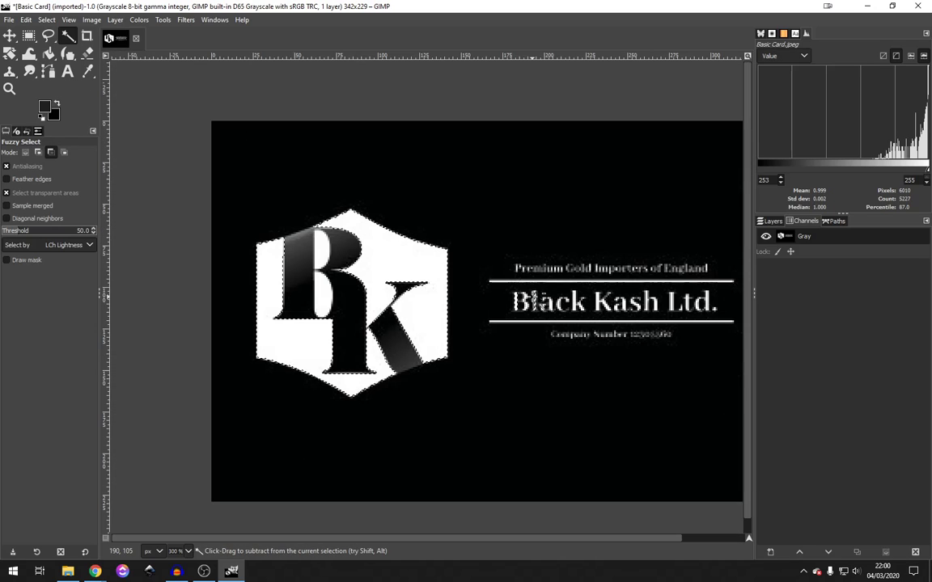
- Clear the selection and Fuzzy Select the card's black background again
key(ctrl+shift+a)
drag(532, 223, 470, 218)
click(470, 218)
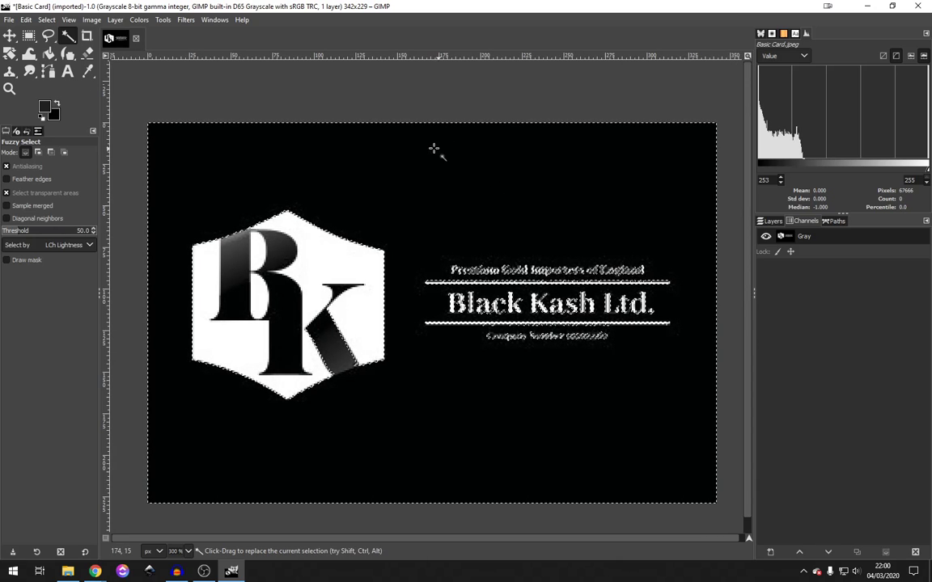
click(46, 19)
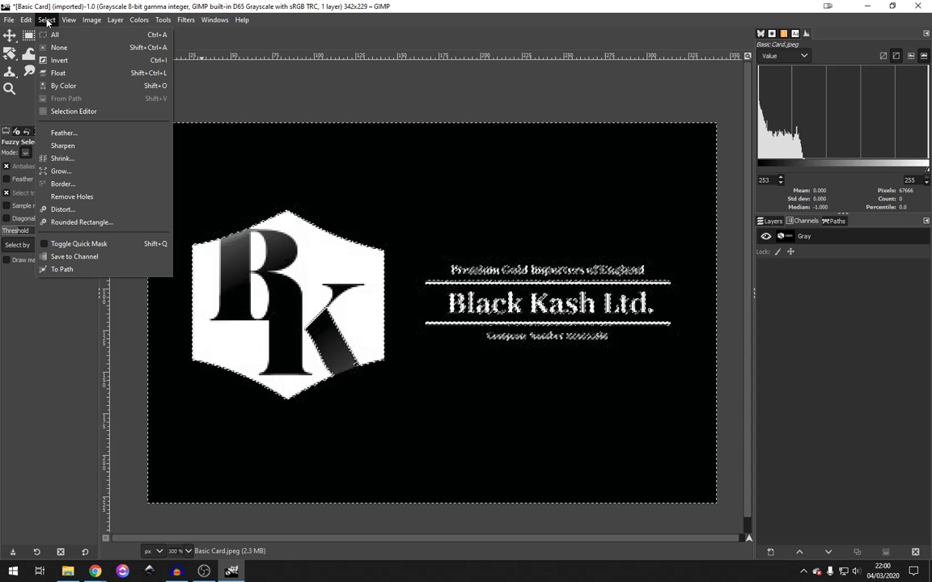
- Invert the selection onto the logo and lettering, zooming in briefly to check its edges
click(67, 60)
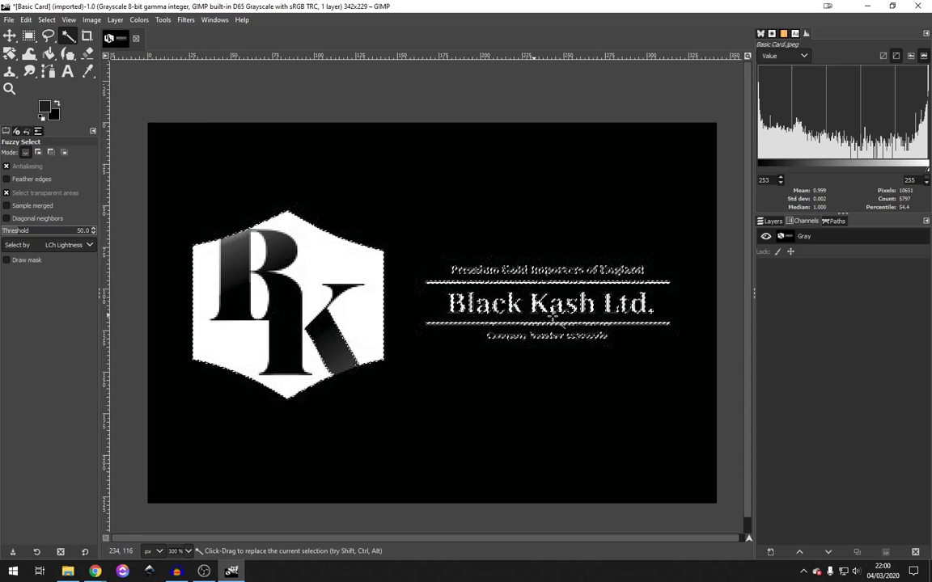
ctrl+scroll(584, 271, up, 9)
ctrl+scroll(566, 263, down, 3)
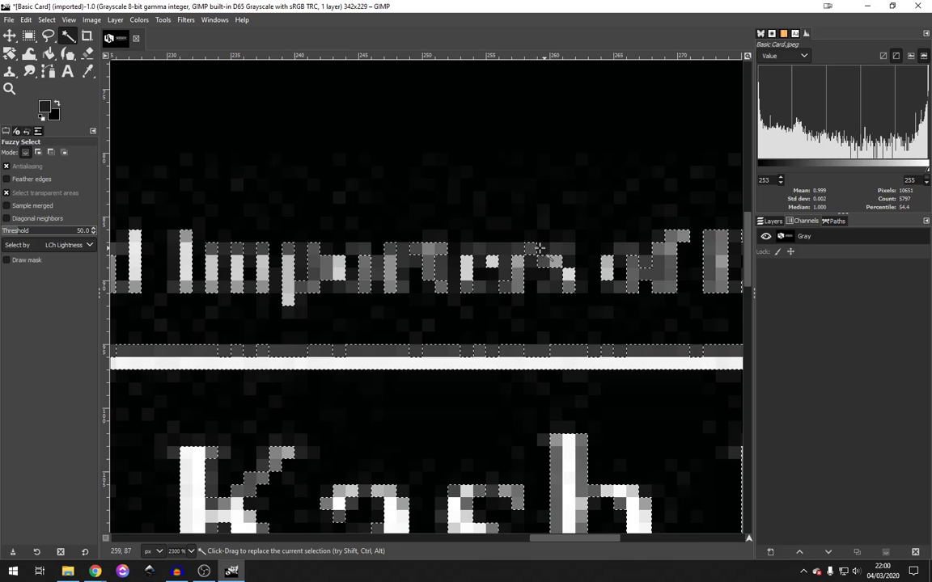
ctrl+scroll(458, 236, down, 3)
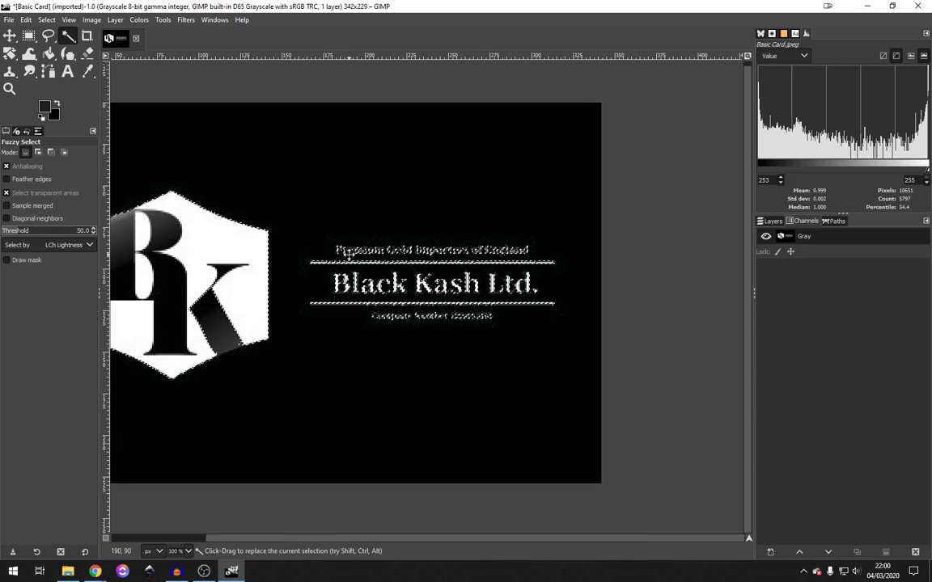
scroll(458, 236, left, 3)
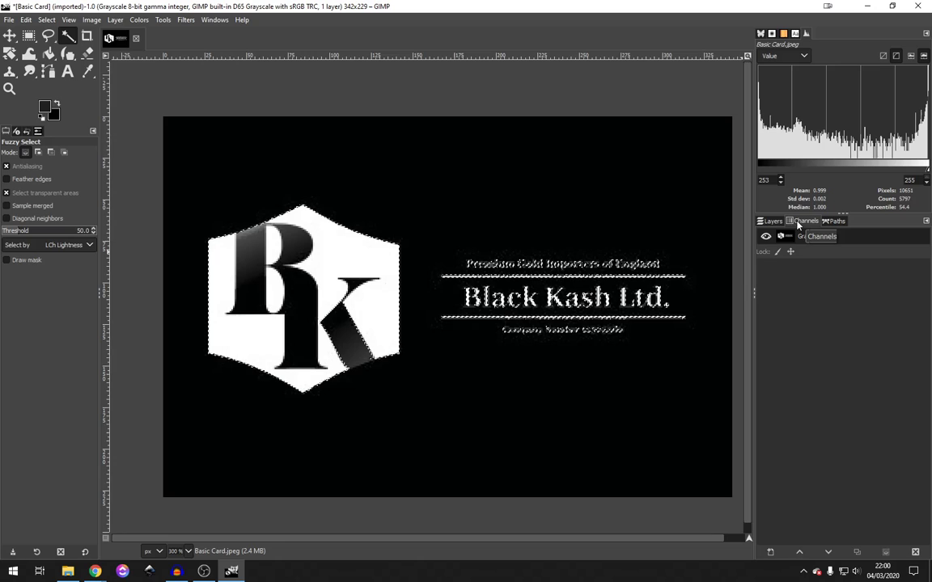
- Start a new channel named '8% Gold Foil Channel' from the Channels dock
click(926, 222)
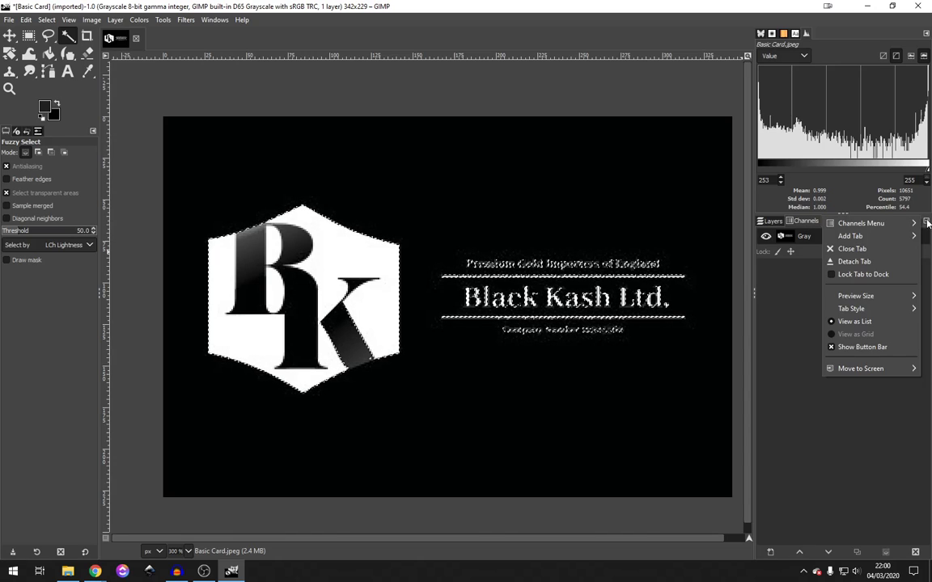
click(909, 287)
click(770, 552)
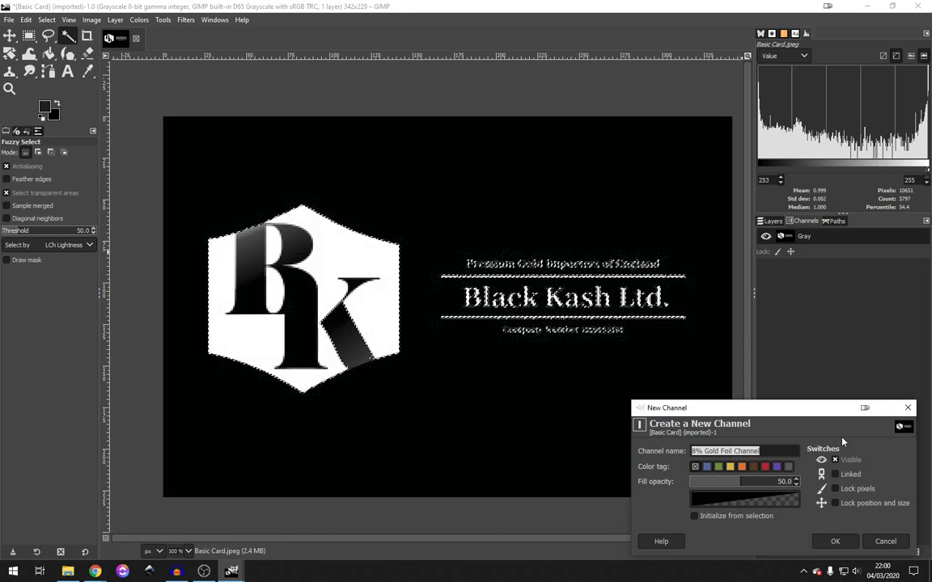
drag(776, 406, 673, 299)
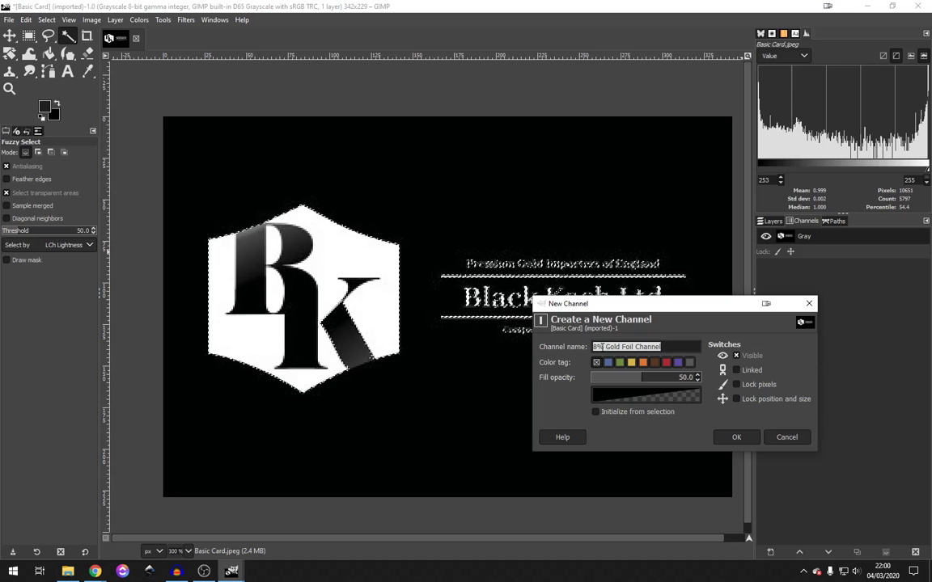
drag(593, 346, 621, 346)
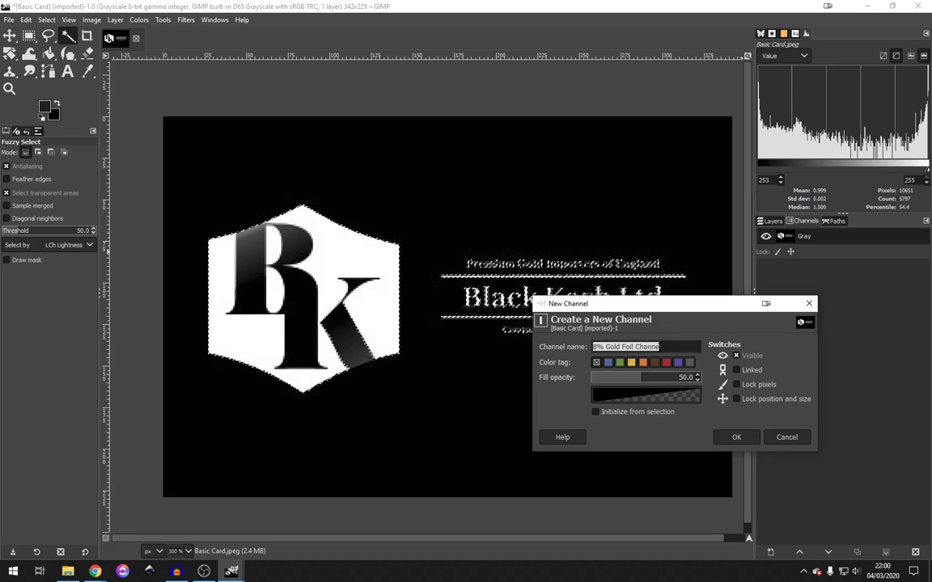
triple_click(607, 347)
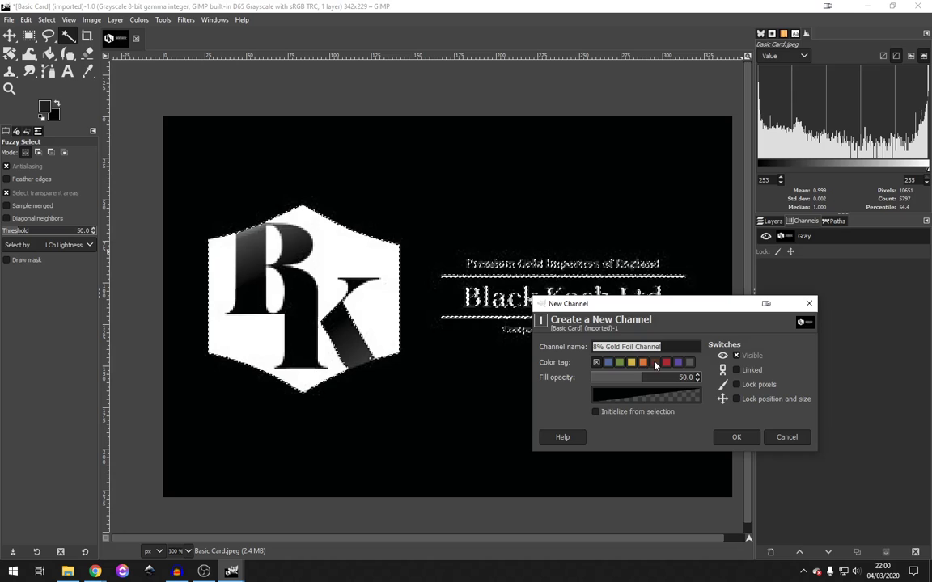
- Give the channel a muted dark red 583c3c fill and initialise it from the selection
click(613, 364)
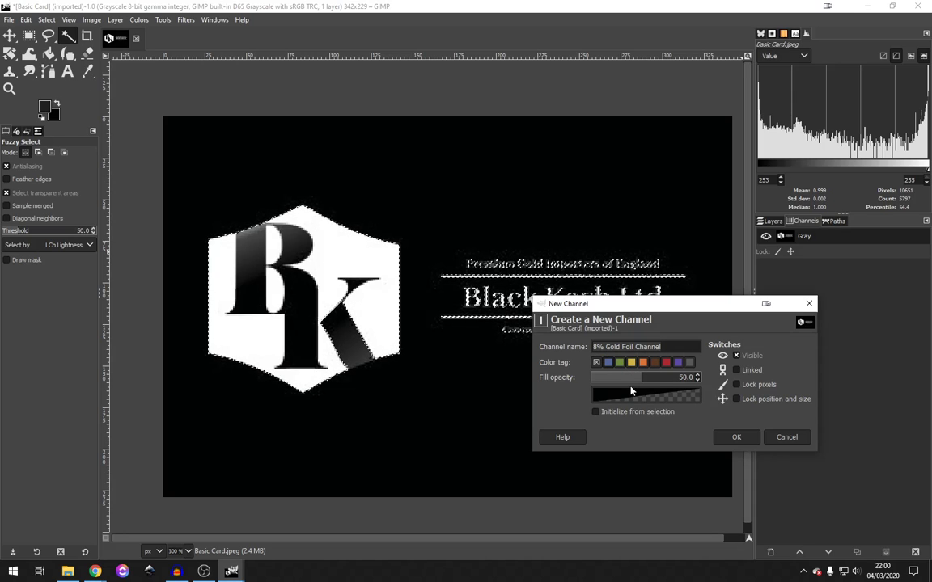
click(631, 392)
click(571, 373)
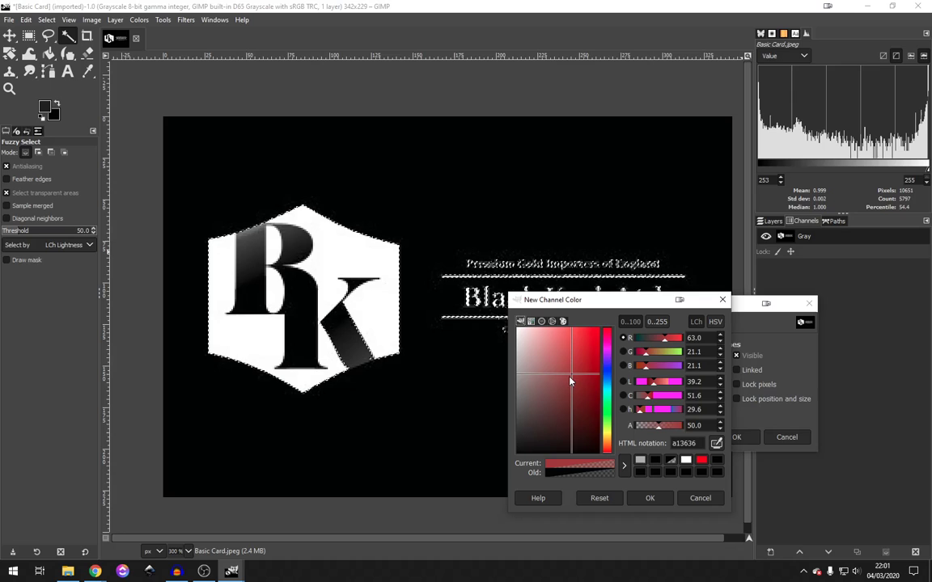
click(544, 411)
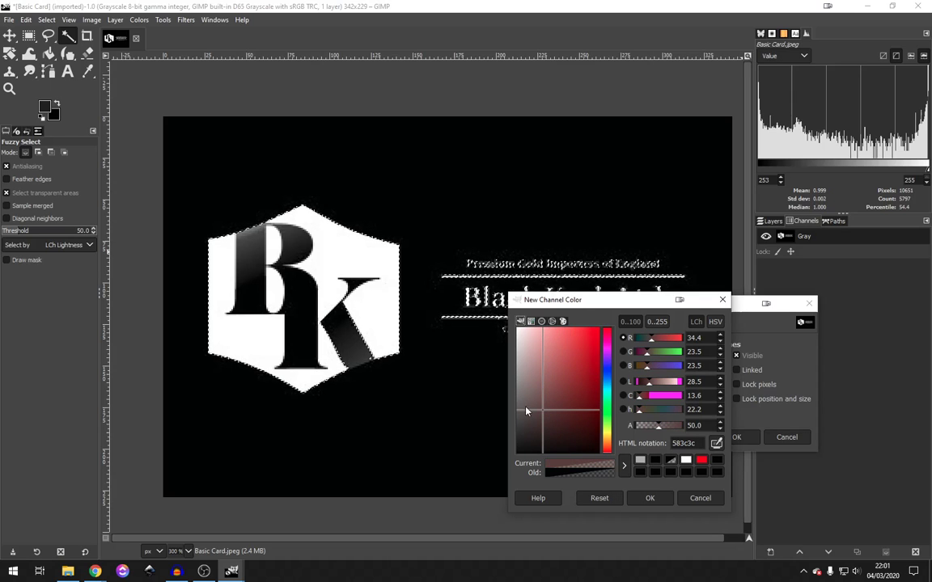
click(650, 499)
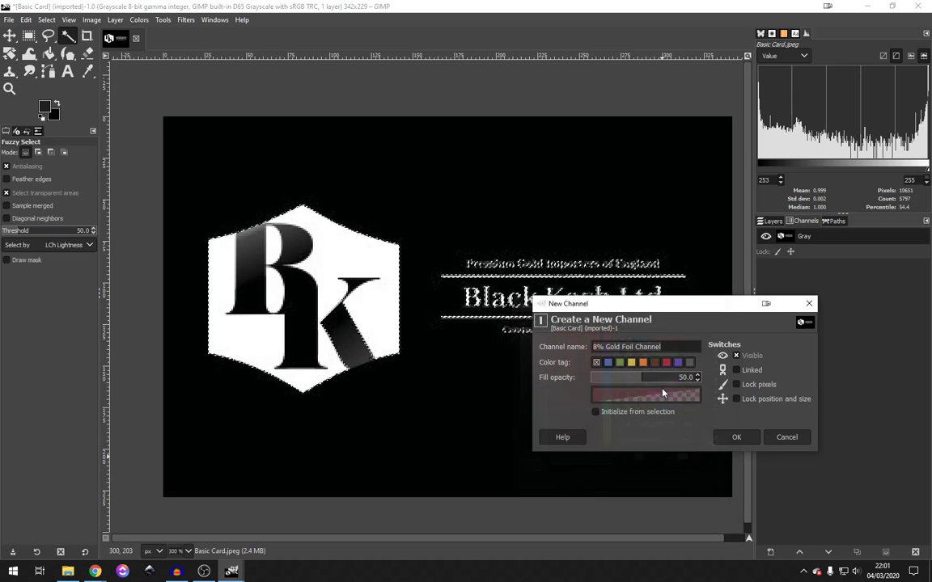
click(596, 412)
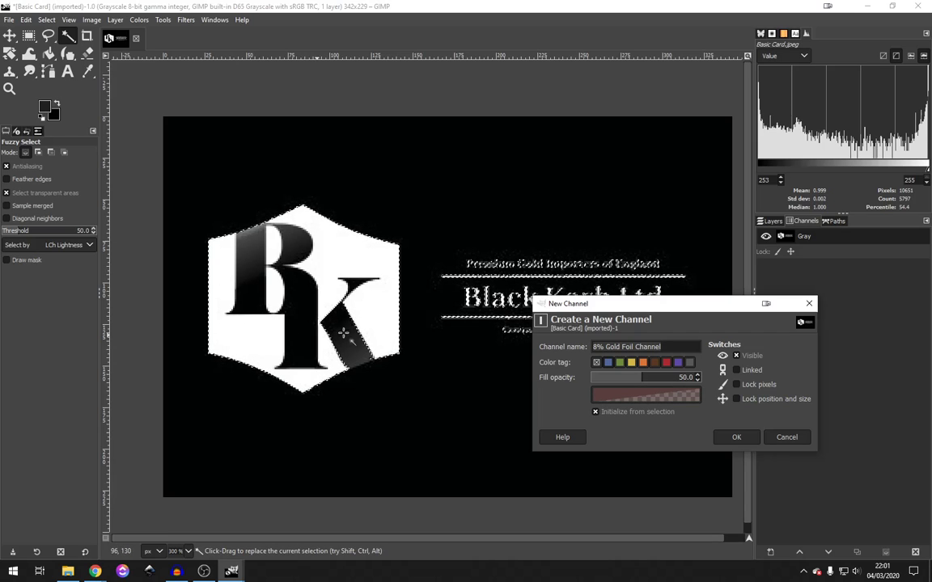
- Create the 8% Gold Foil Channel, select none, and zoom in on 'Ltd.' to inspect it
click(750, 439)
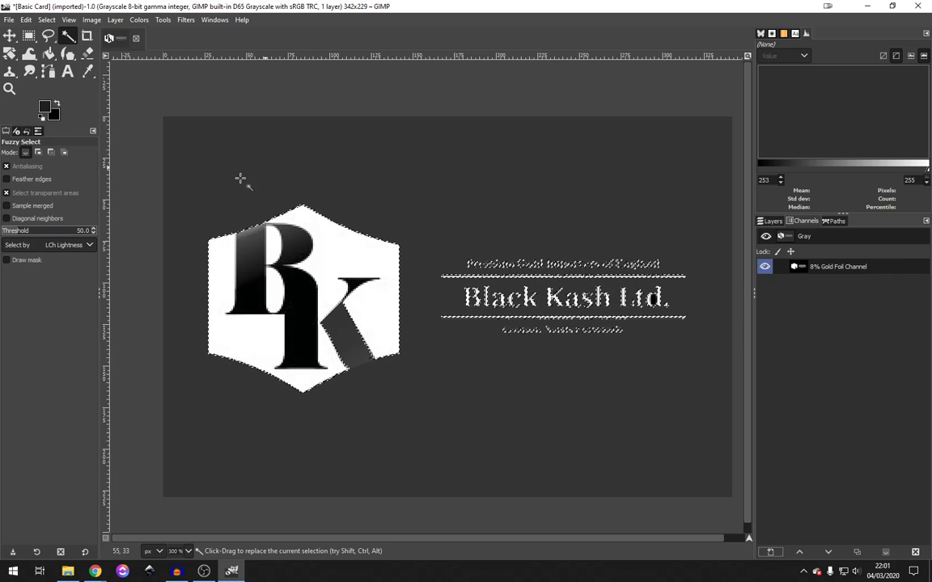
key(ctrl+shift+a)
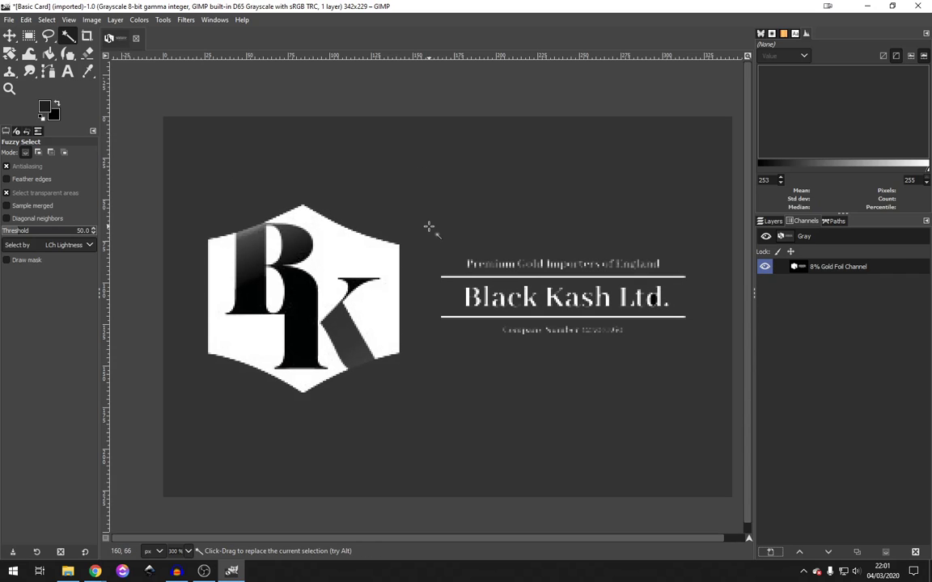
scroll(663, 301, up, 6)
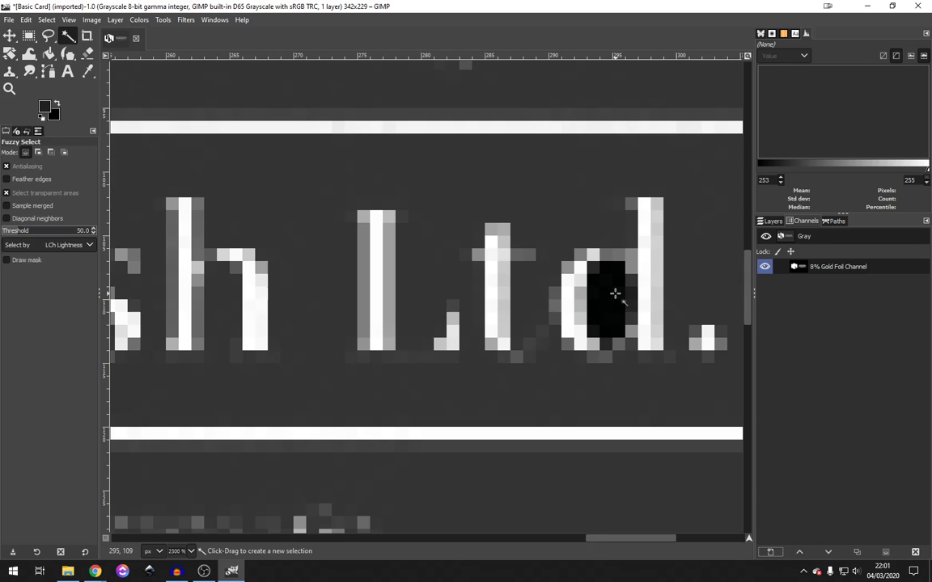
scroll(615, 294, down, 6)
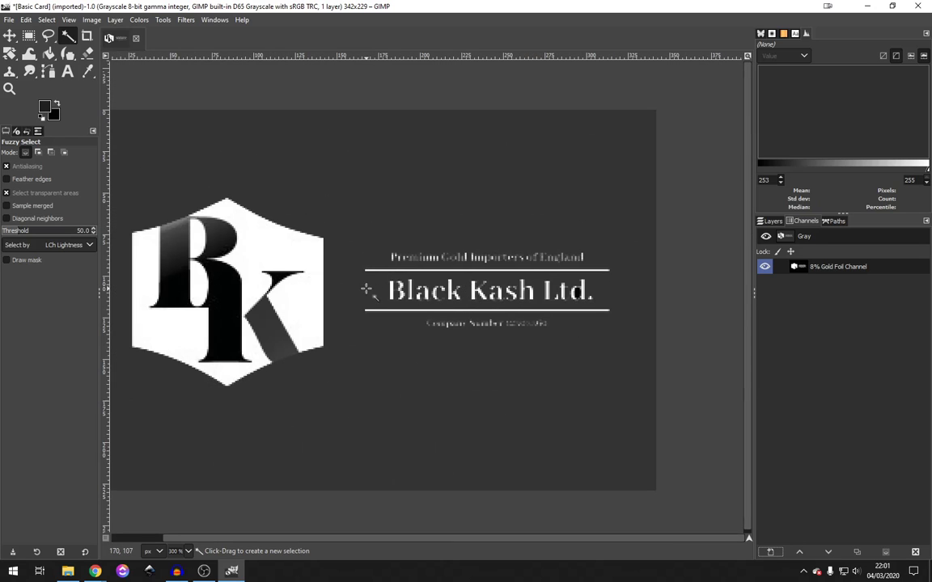
scroll(367, 289, left, 3)
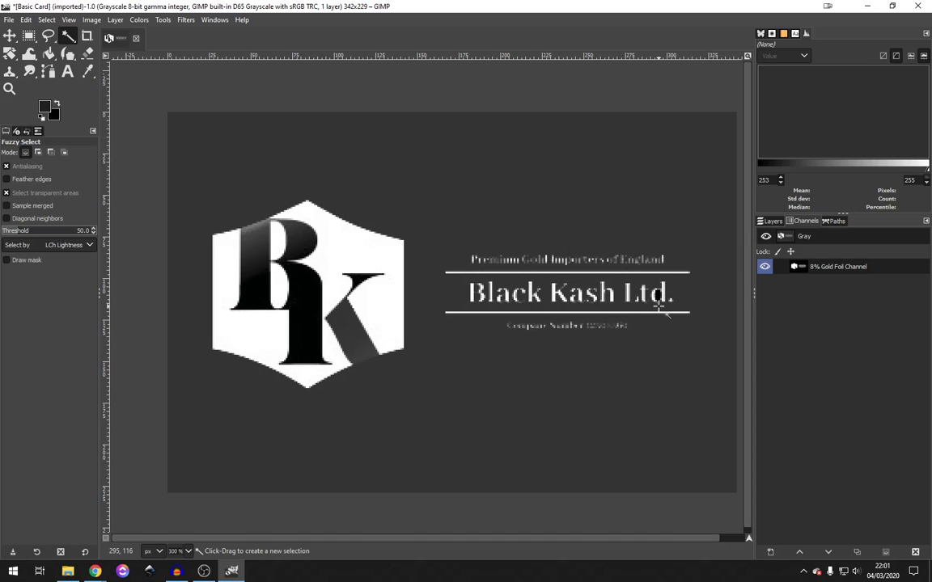
ctrl+scroll(659, 303, up, 4)
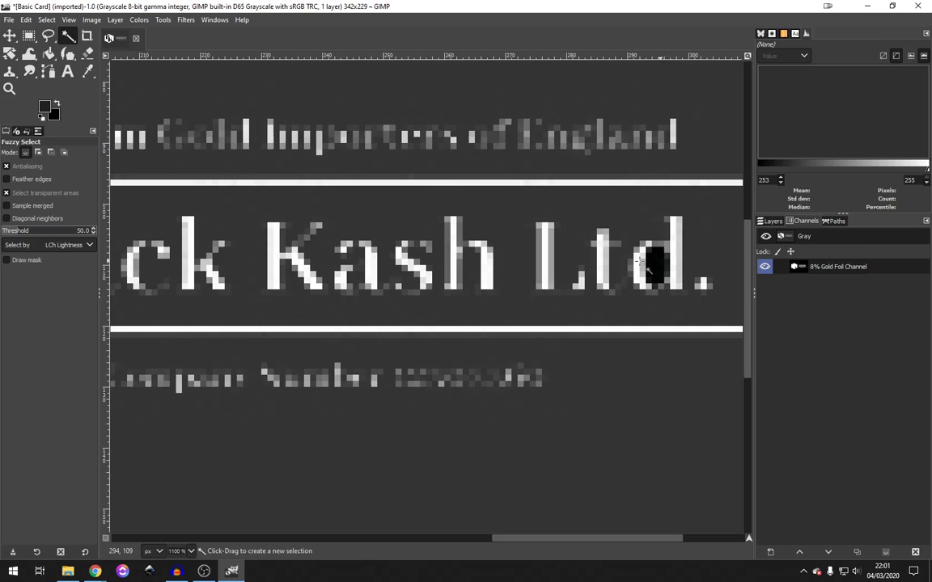
ctrl+scroll(608, 261, down, 4)
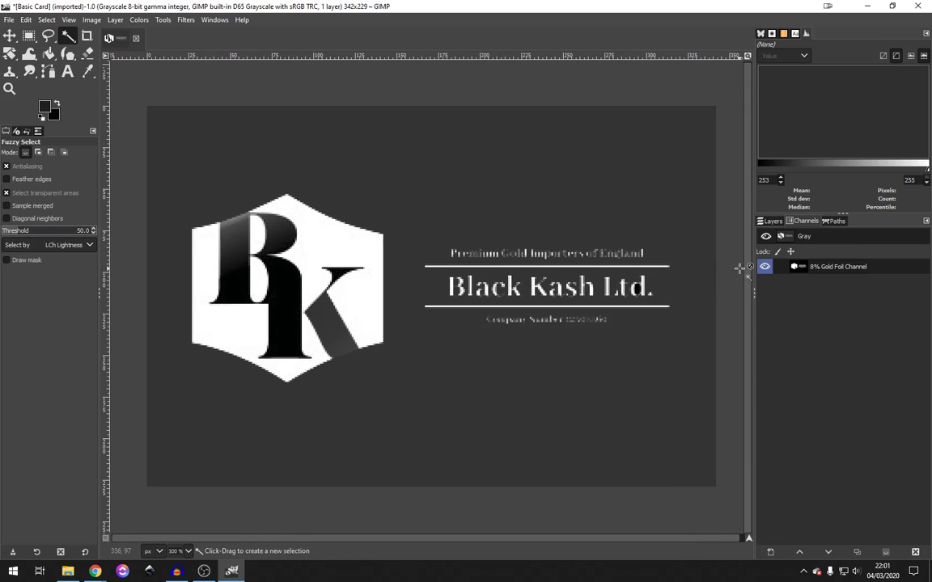
click(766, 271)
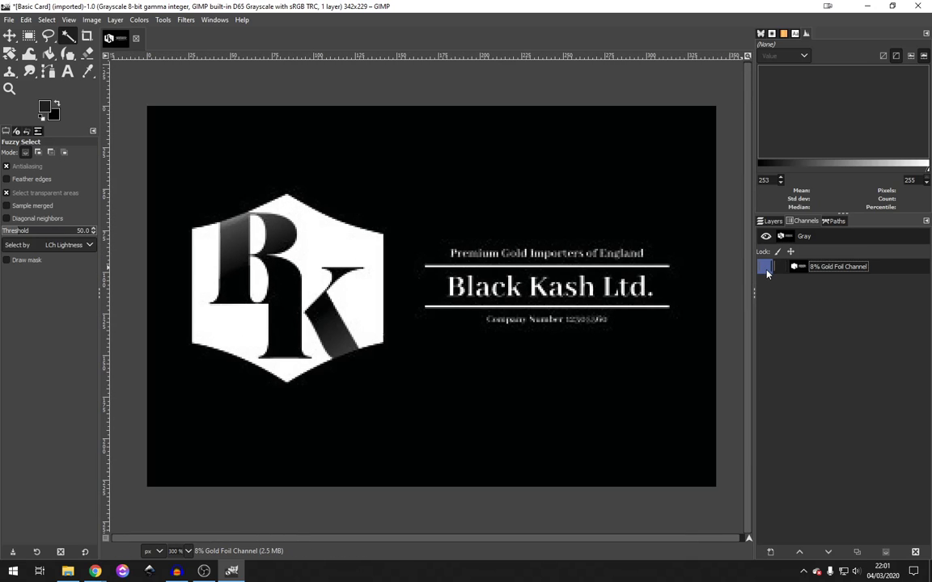
click(767, 272)
click(767, 273)
click(767, 273)
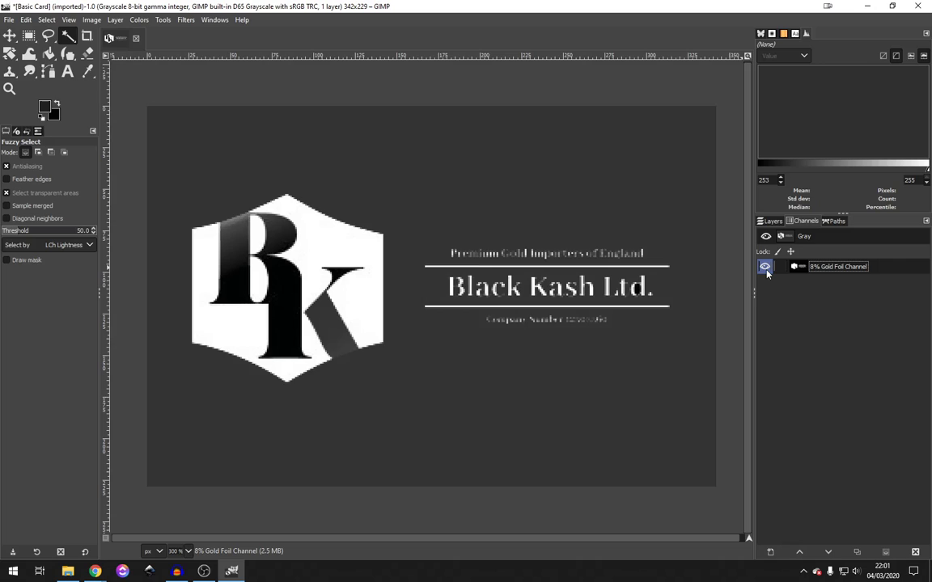
click(767, 272)
click(767, 273)
click(767, 272)
click(767, 273)
click(765, 267)
click(765, 266)
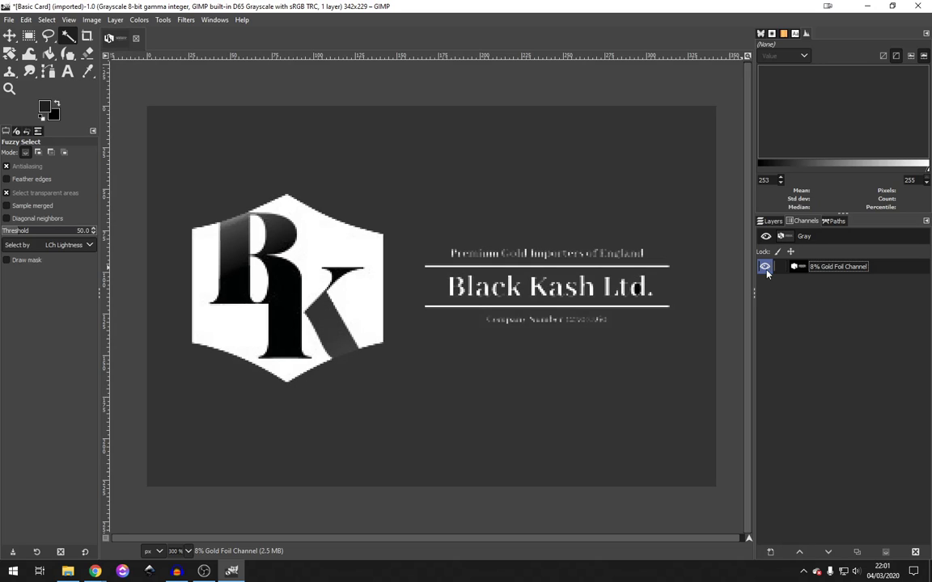